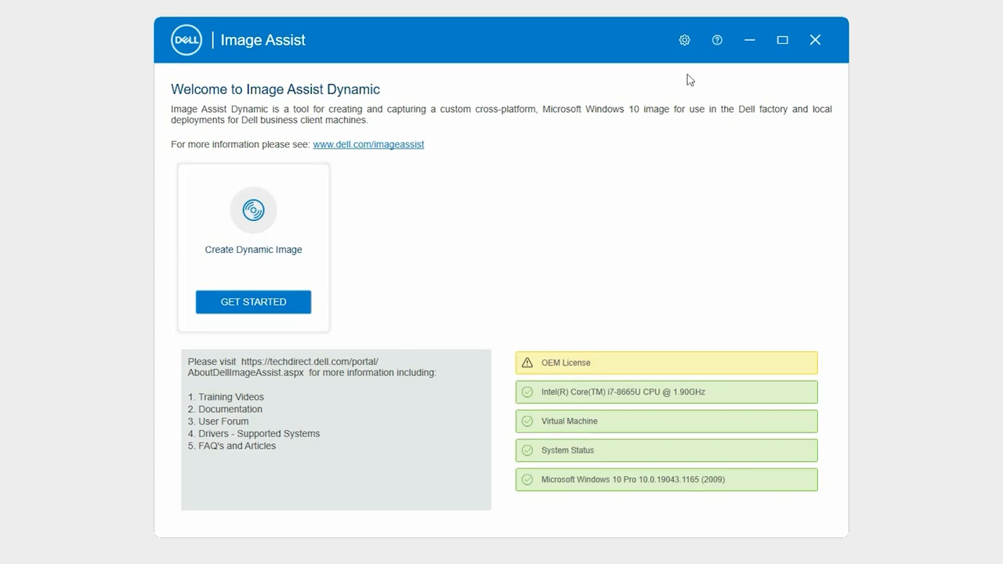
Step: Reach Additional Tools from the gear menu and start Create USB Drive or ISO File
click(683, 40)
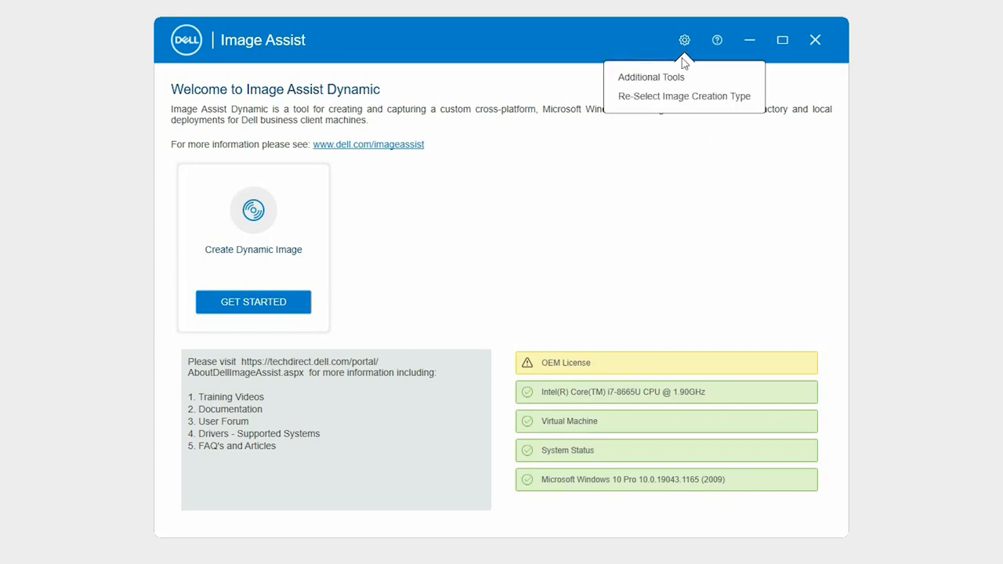
click(683, 78)
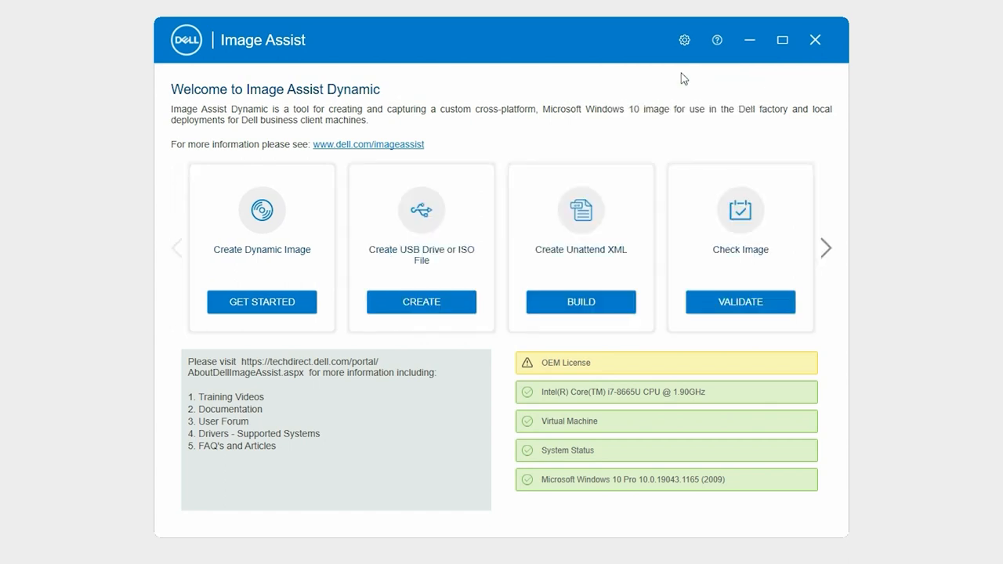
click(432, 312)
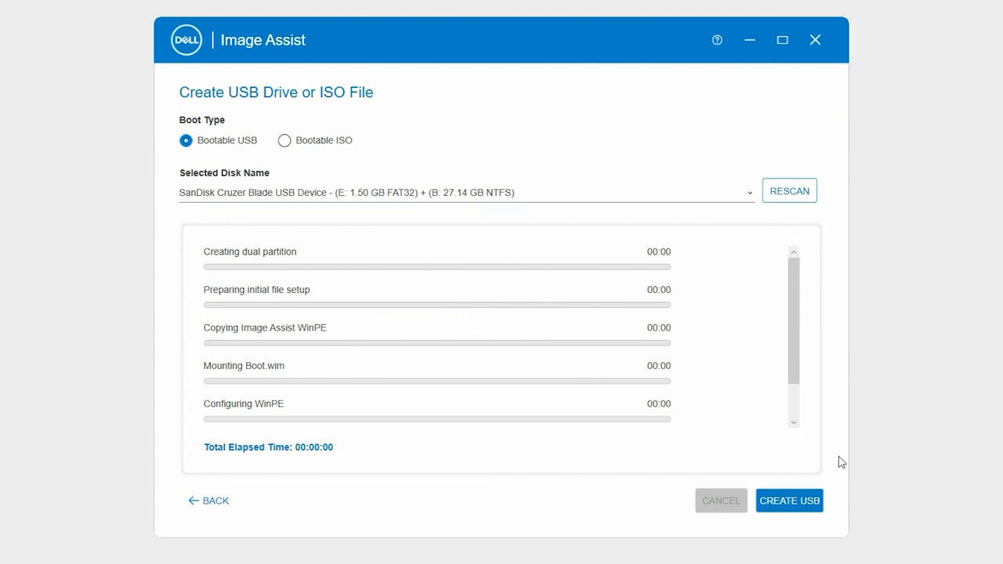
Step: Create the bootable SanDisk USB drive and acknowledge the completion message
click(817, 505)
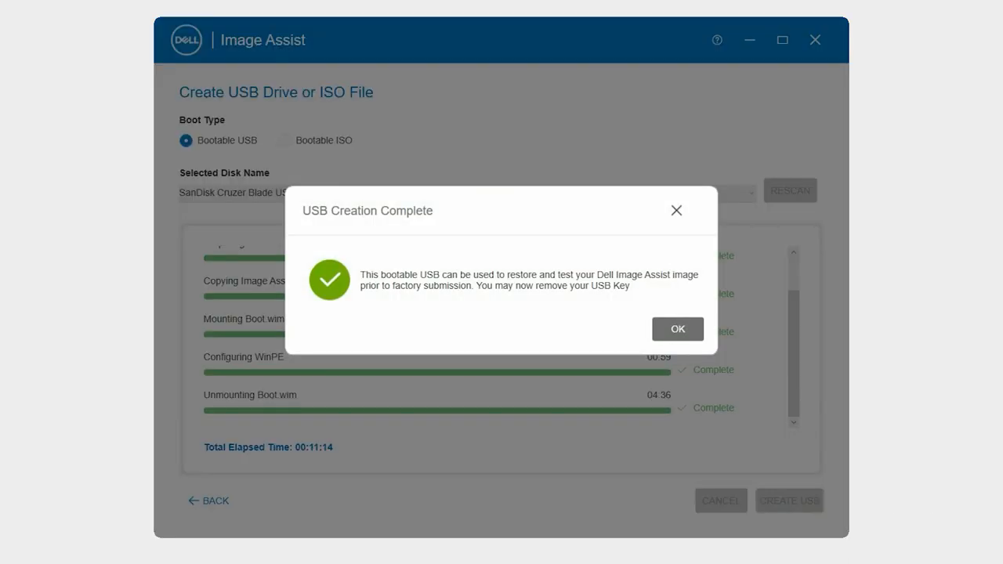
click(689, 335)
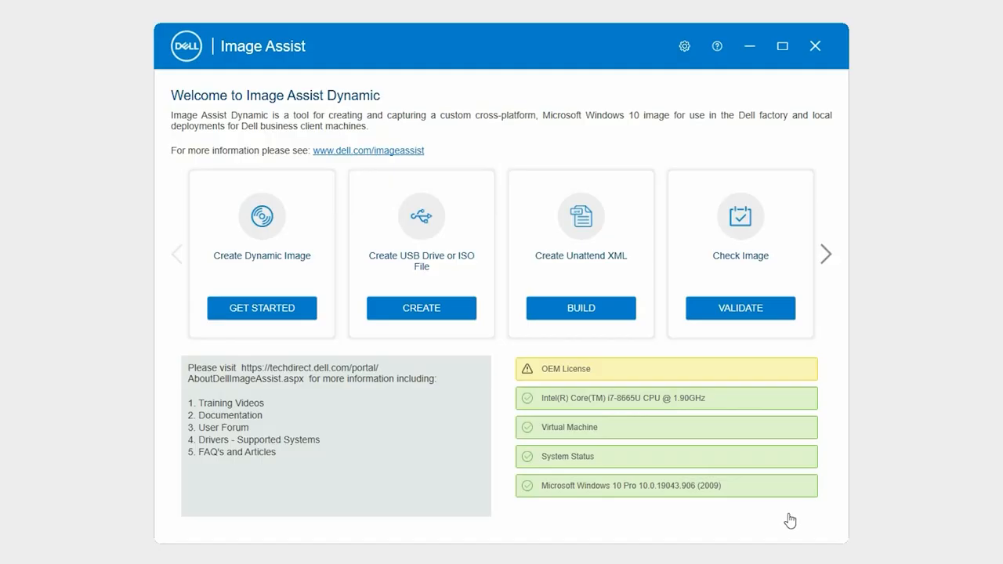
Step: Return to the Create USB Drive or ISO File page from the welcome screen
click(452, 313)
Step: Switch to Bootable ISO saving to C:\, create it and acknowledge completion
click(284, 147)
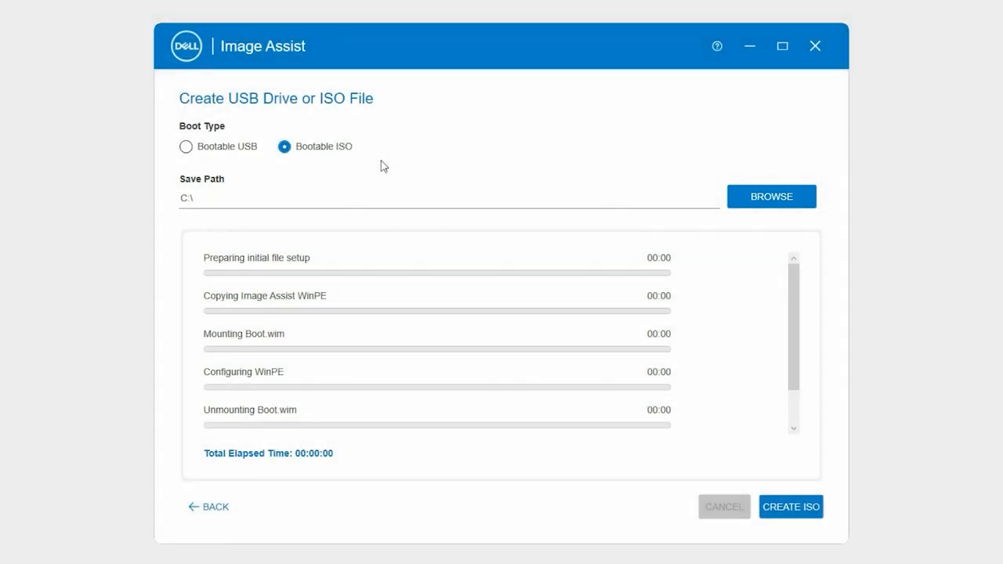
click(787, 504)
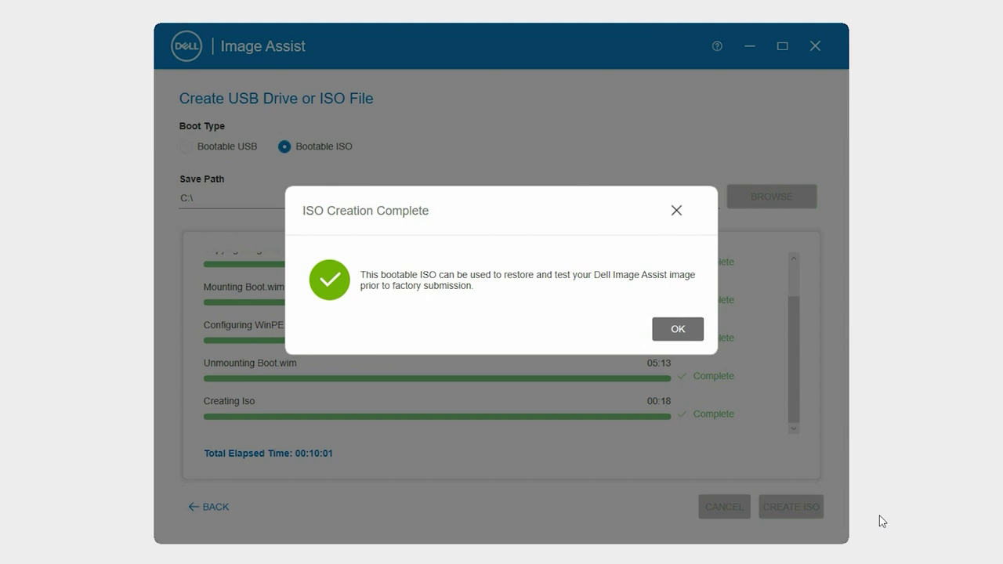
click(680, 335)
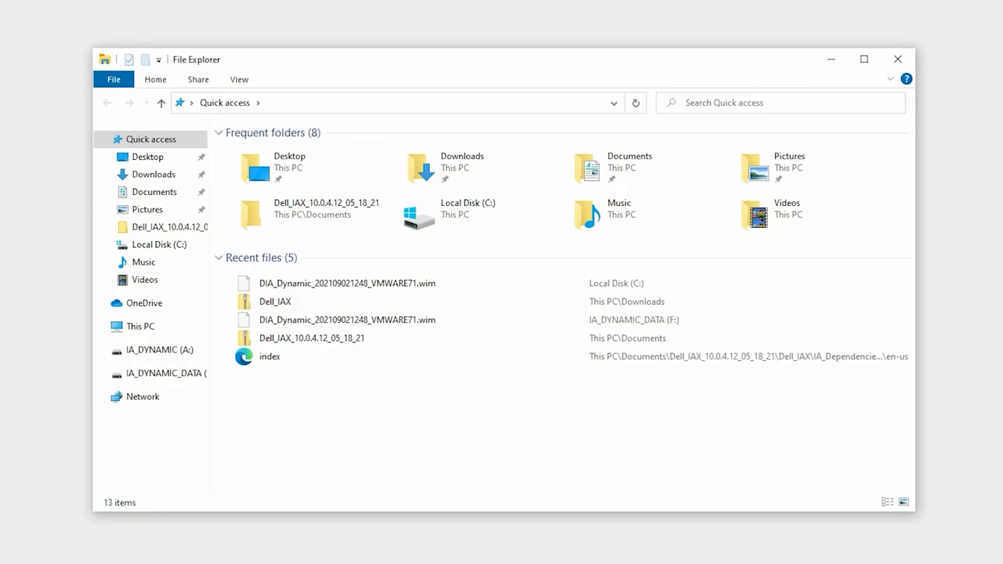
Step: Browse This PC to Local Disk (C:) showing the Dell_Restore_ISO disc image (~822 MB)
click(149, 327)
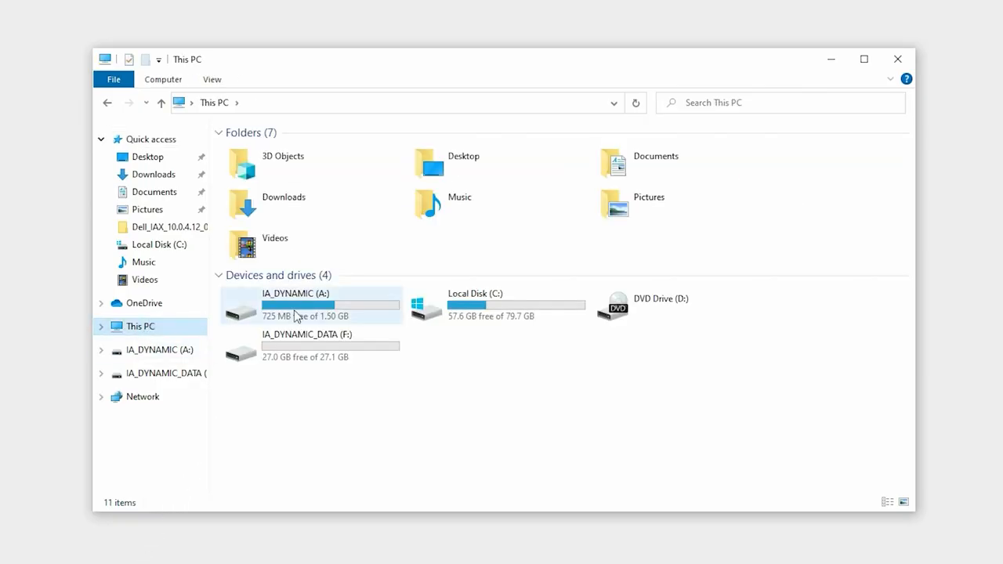
double_click(455, 312)
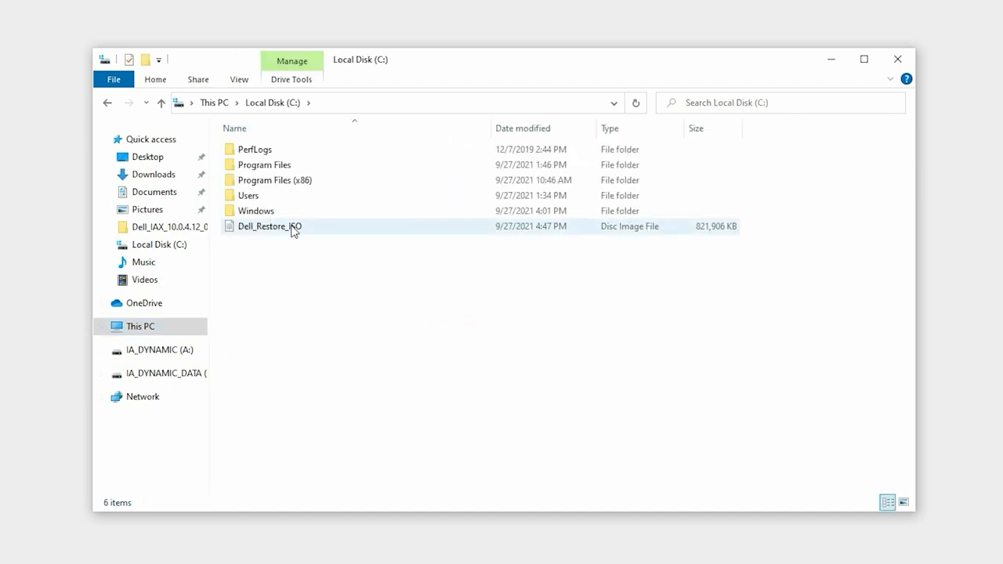